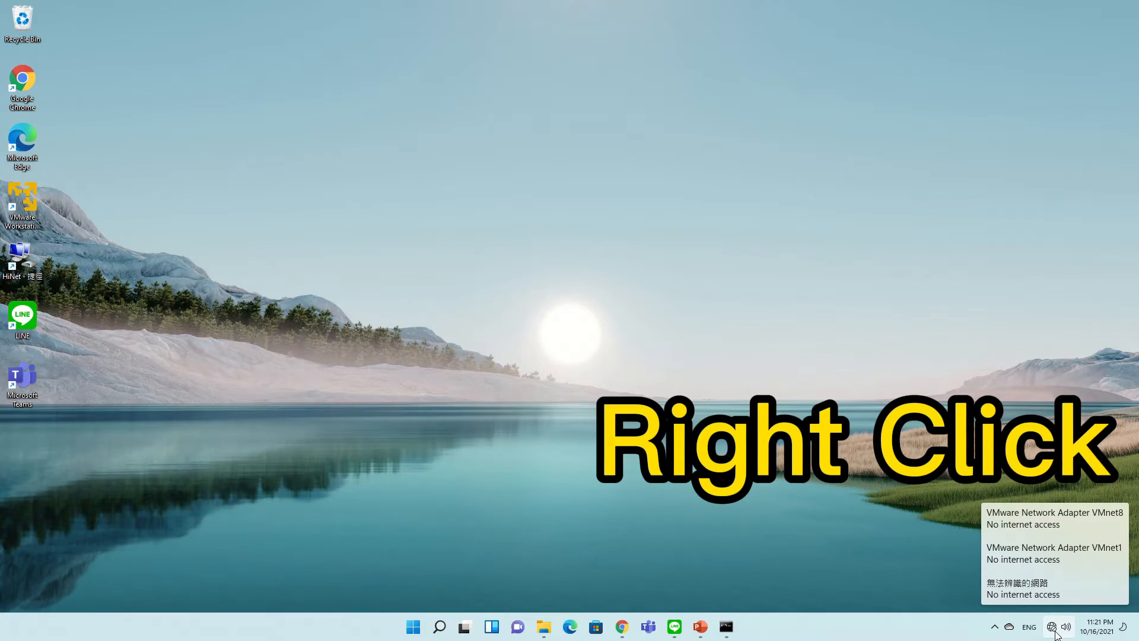
Open Network & internet settings from the network tray icon and scroll down to Dial-up
right_click(1055, 630)
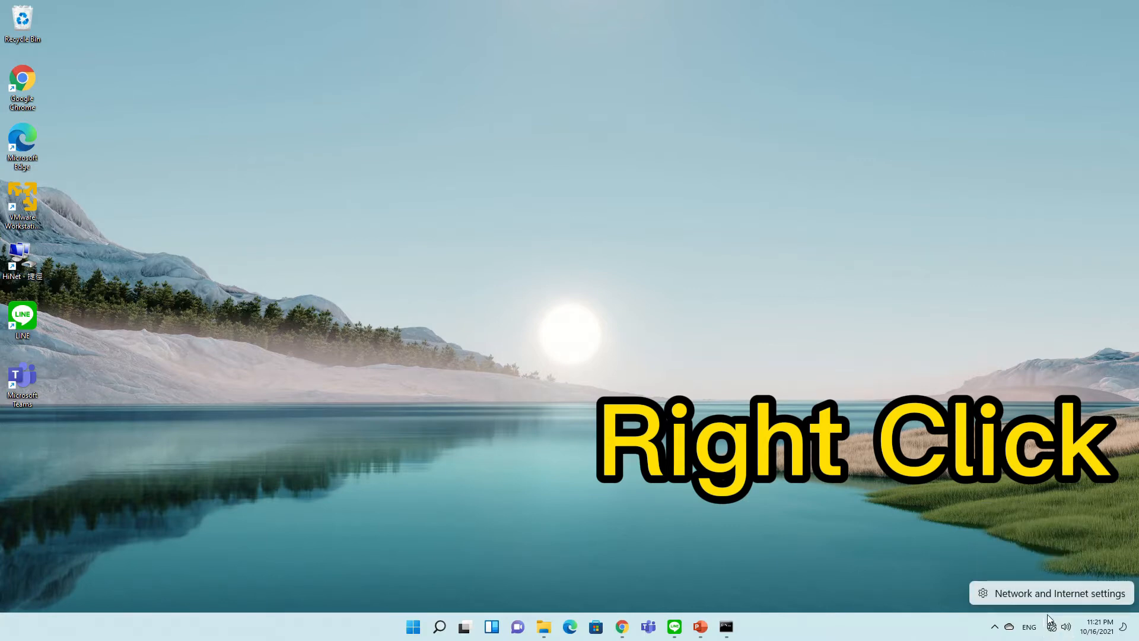
left_click(1050, 597)
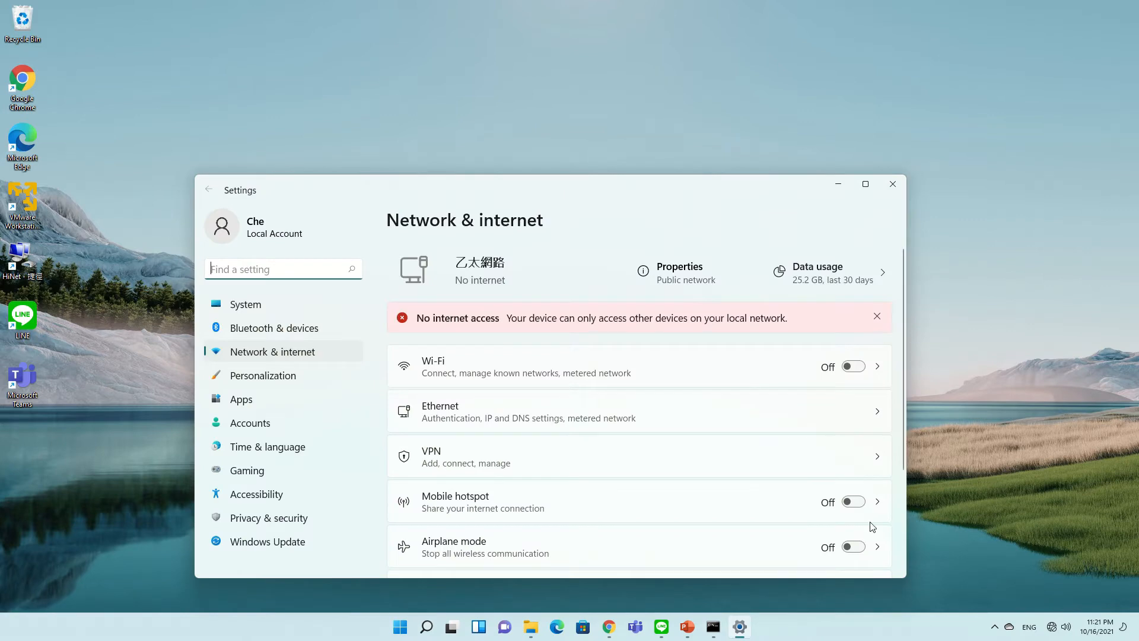
scroll(574, 378, "down", 2)
scroll(573, 378, "down", 2)
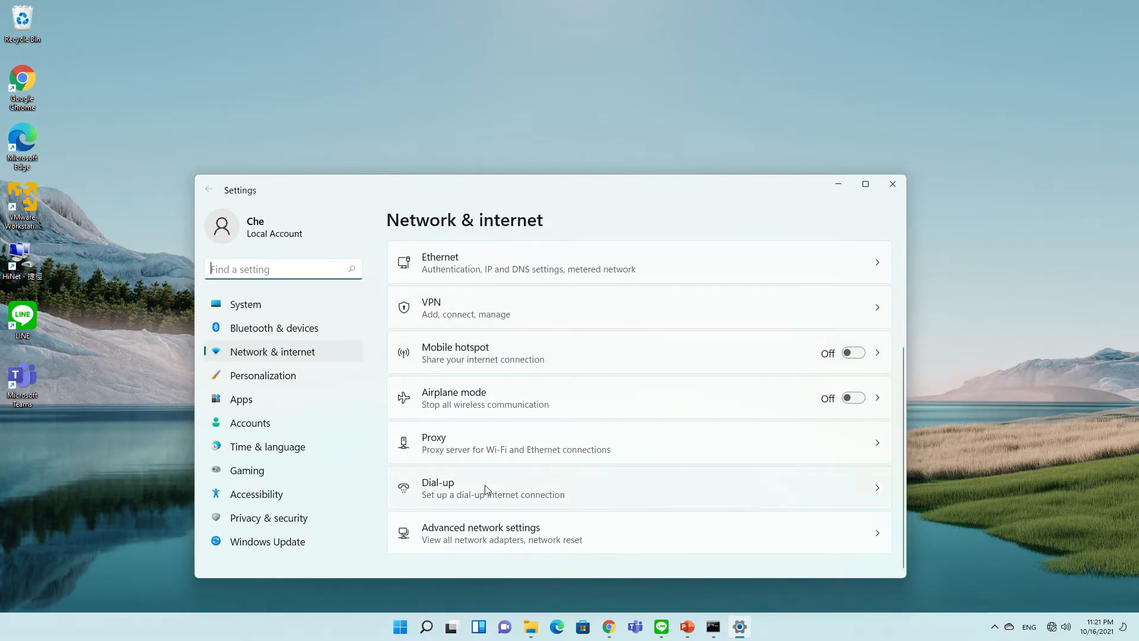
From Dial-up, start a new Internet connection as a new Broadband (PPPoE) connection instead of reusing HiNet
left_click(474, 485)
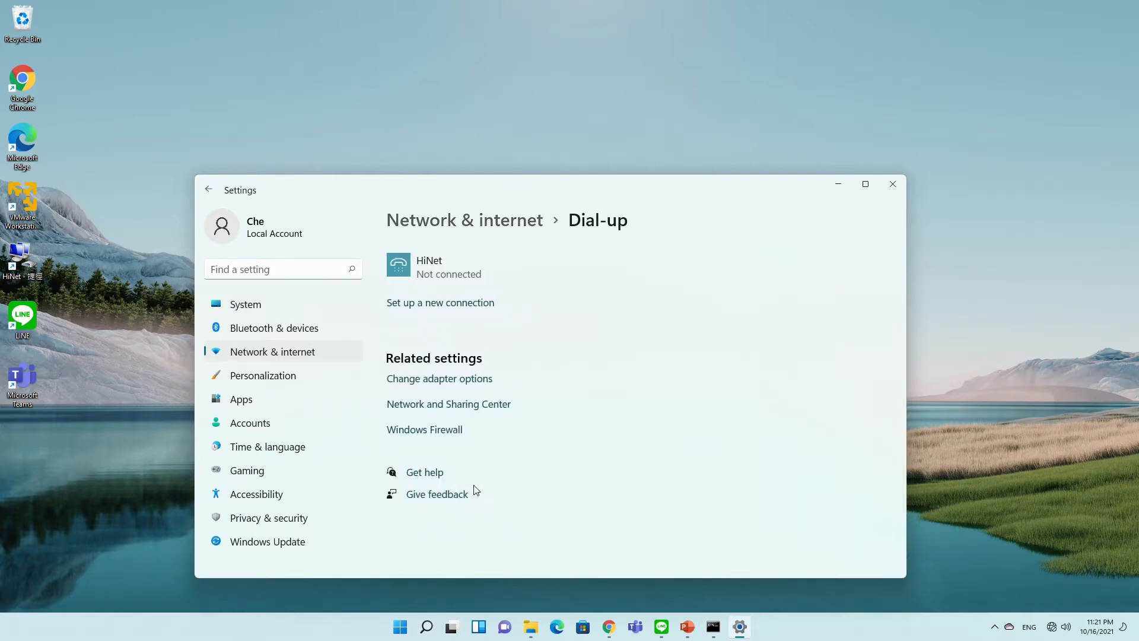
left_click(459, 308)
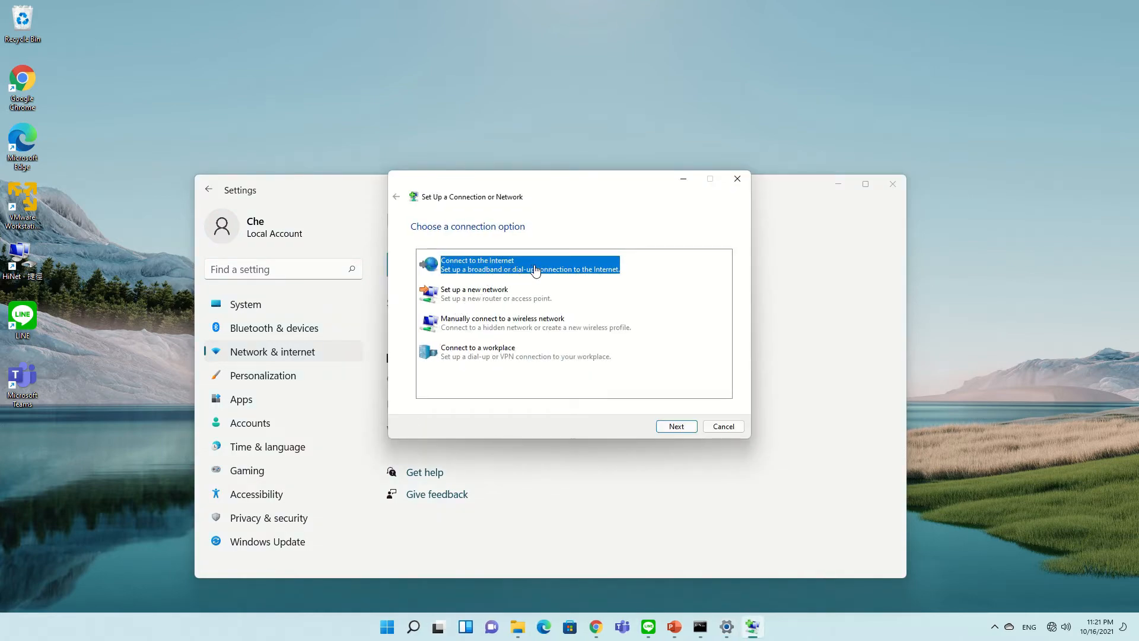
left_click(676, 426)
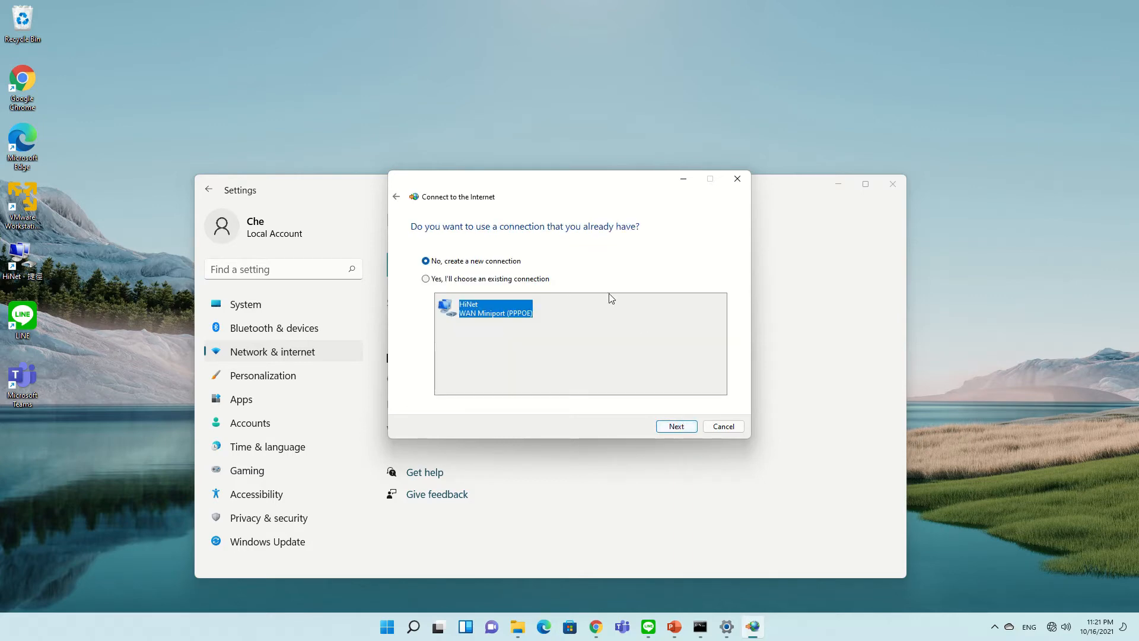
left_click(680, 424)
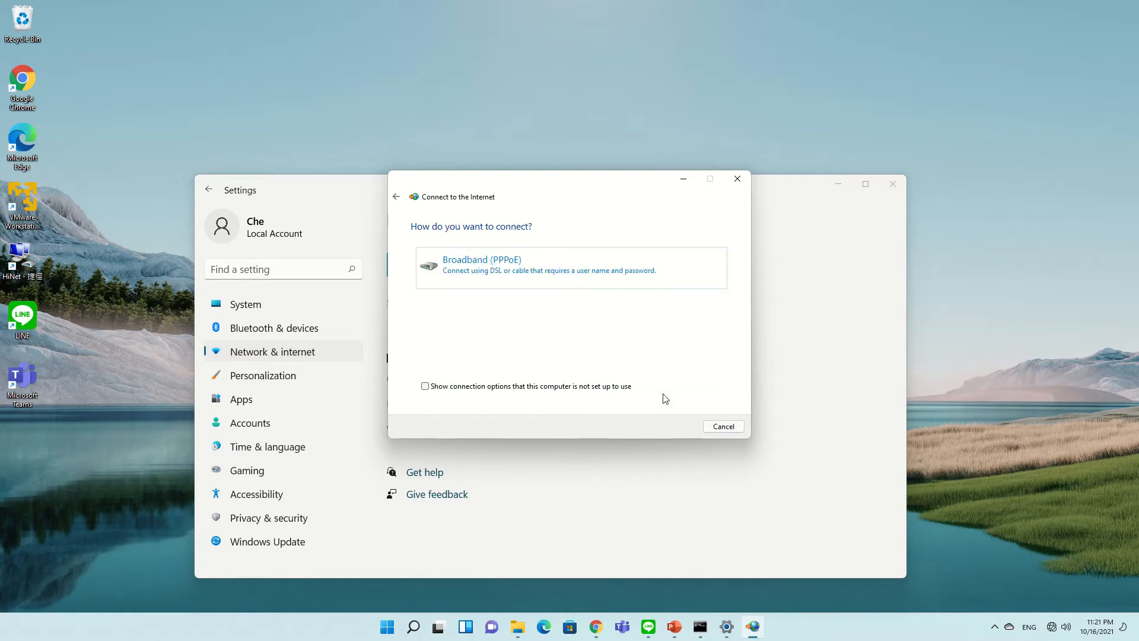
left_click(519, 265)
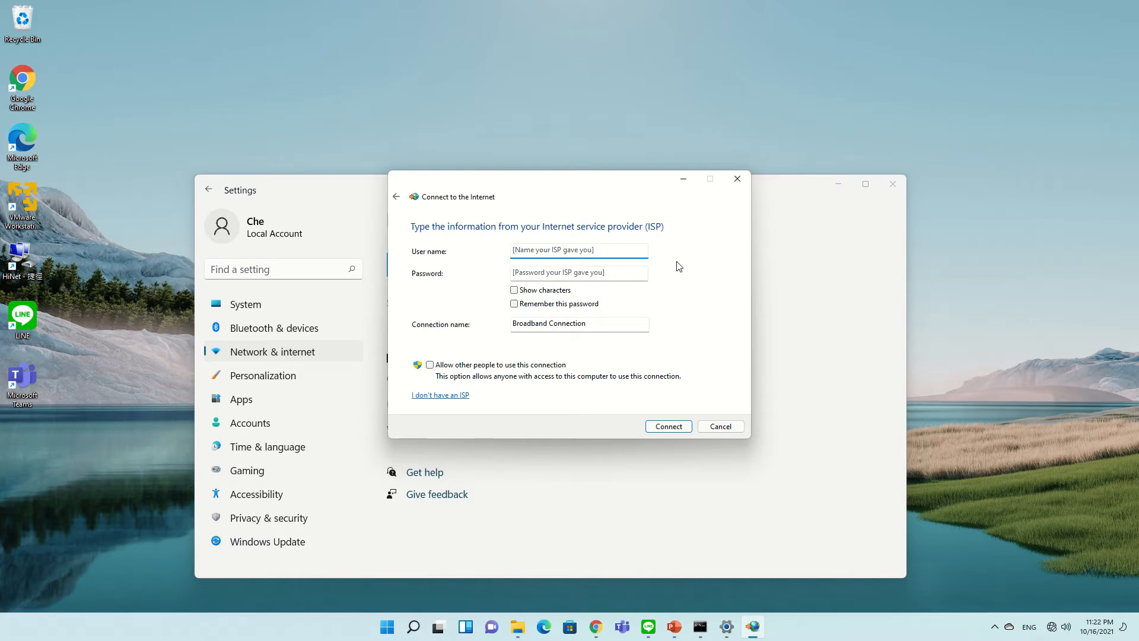
Enter the ISP user name and account password, rename the connection MyISP, and connect
key("Tab")
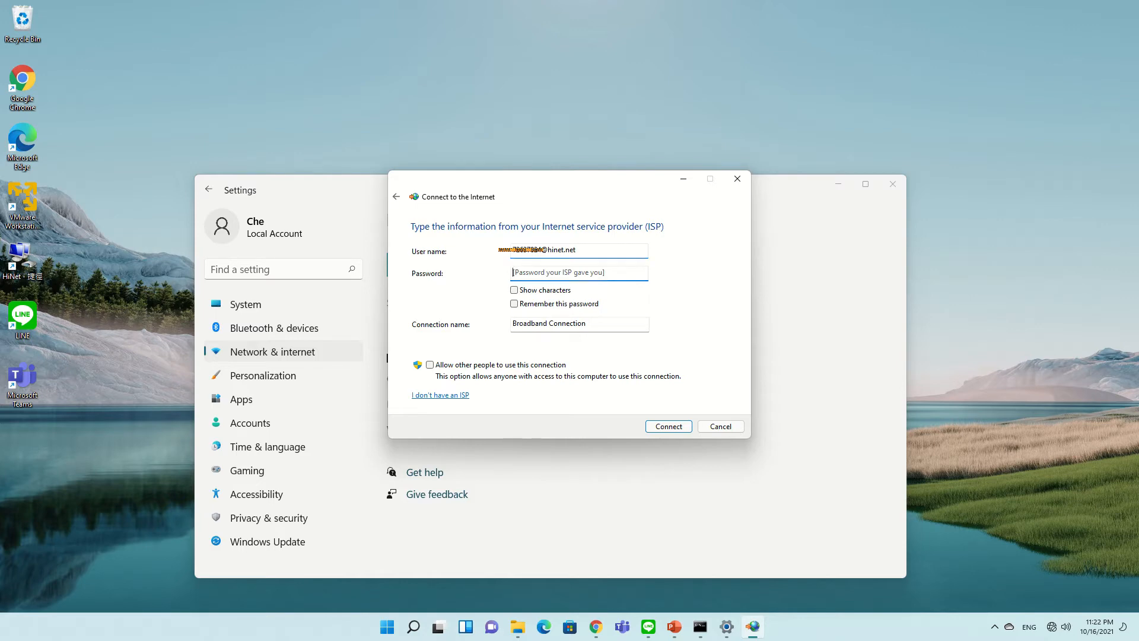
type("•")
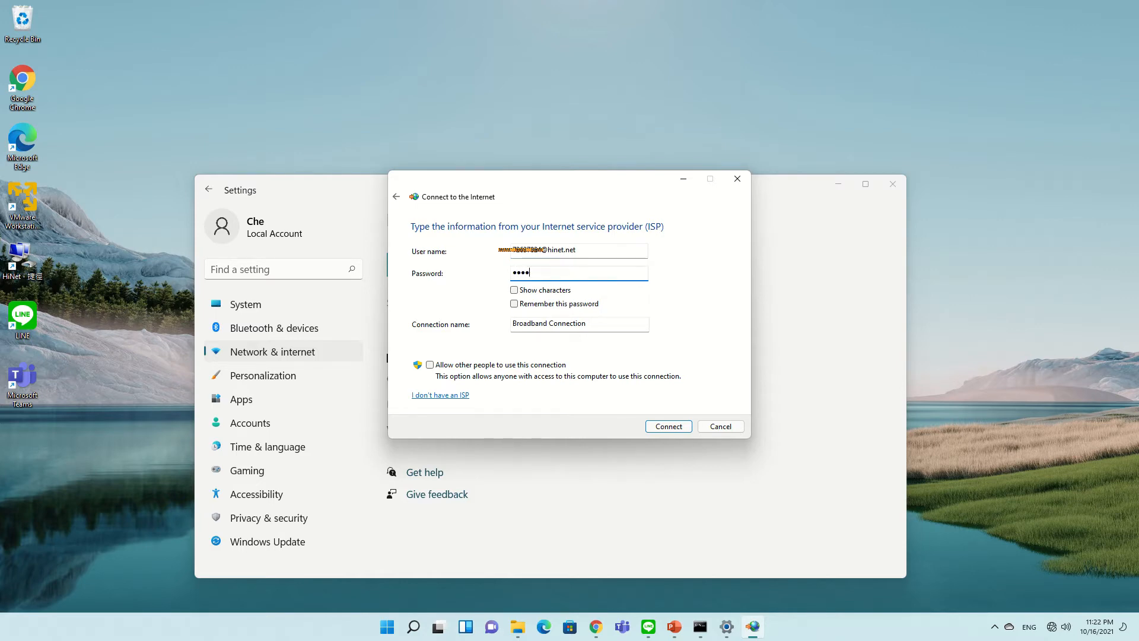
type("•••••")
left_click_drag(608, 329, 490, 331)
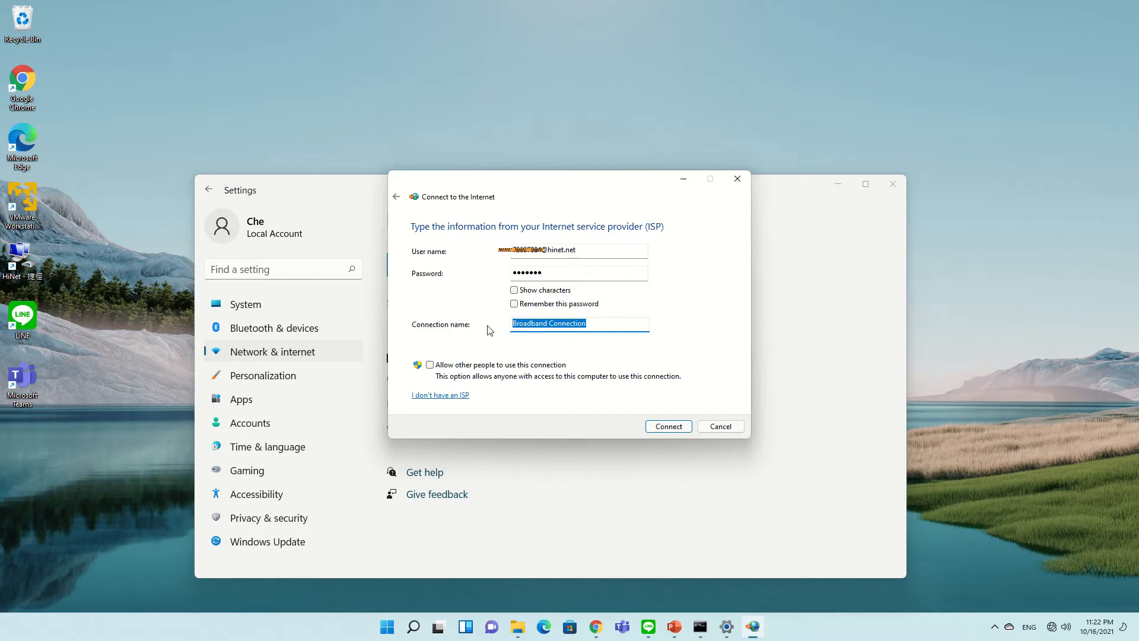
type("MyISP")
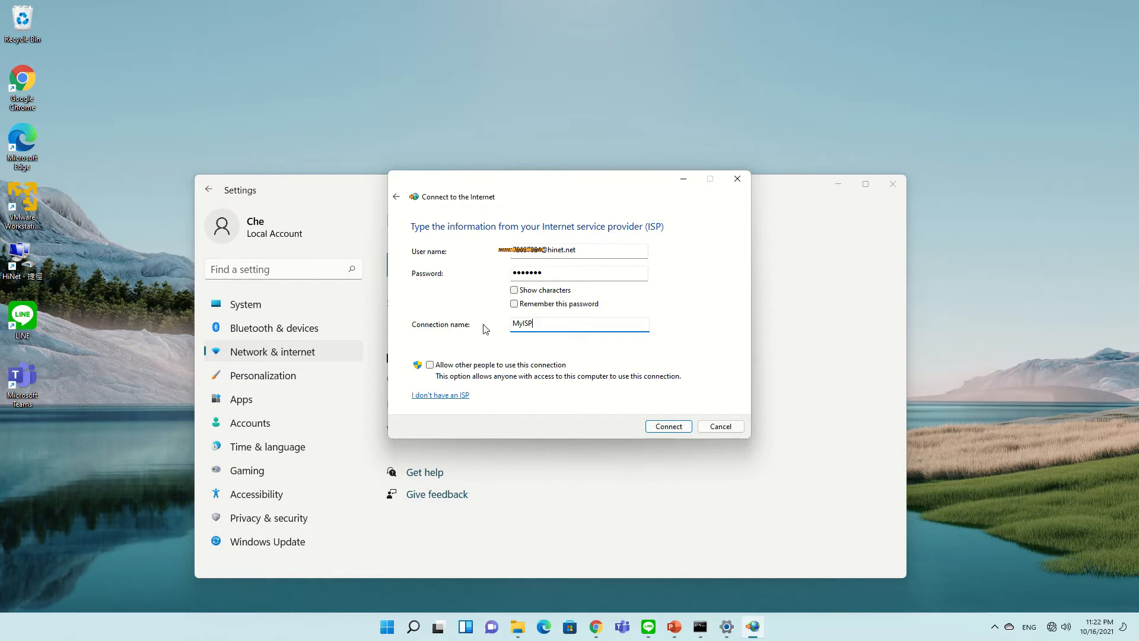
left_click(668, 426)
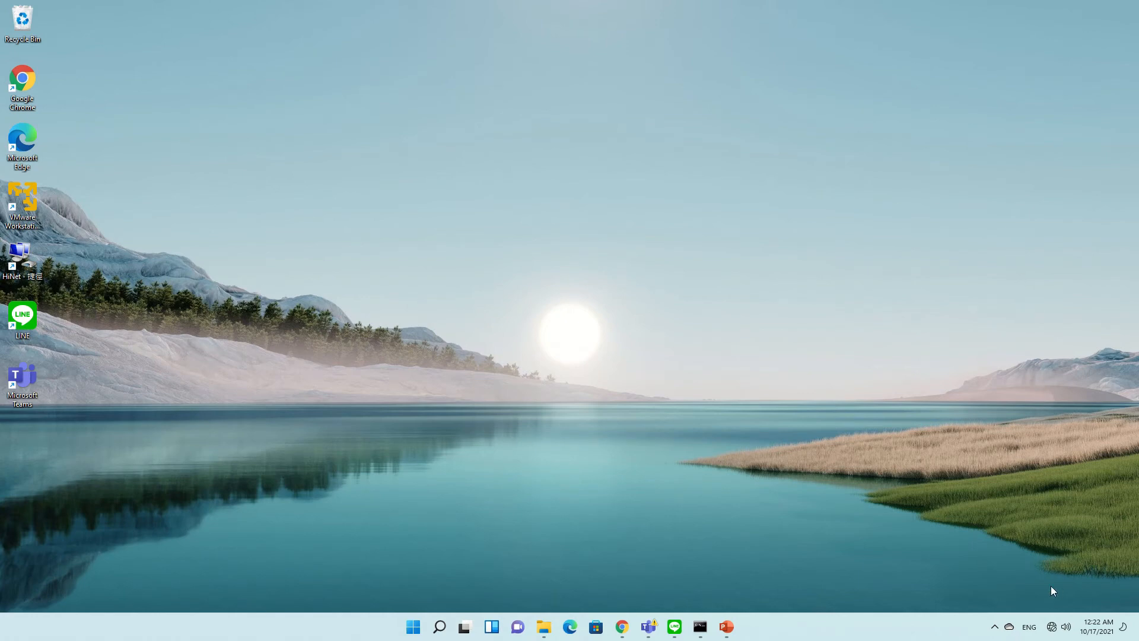
Reopen Network & internet settings from the tray icon and scroll down to the Dial-up entry
right_click(1051, 630)
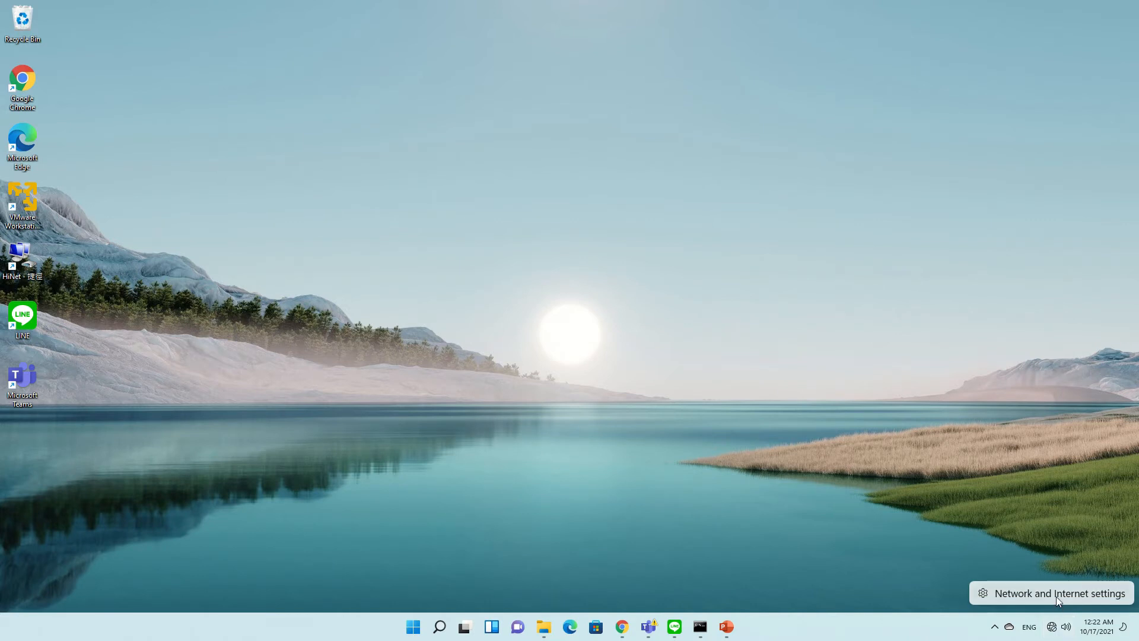
left_click(1056, 595)
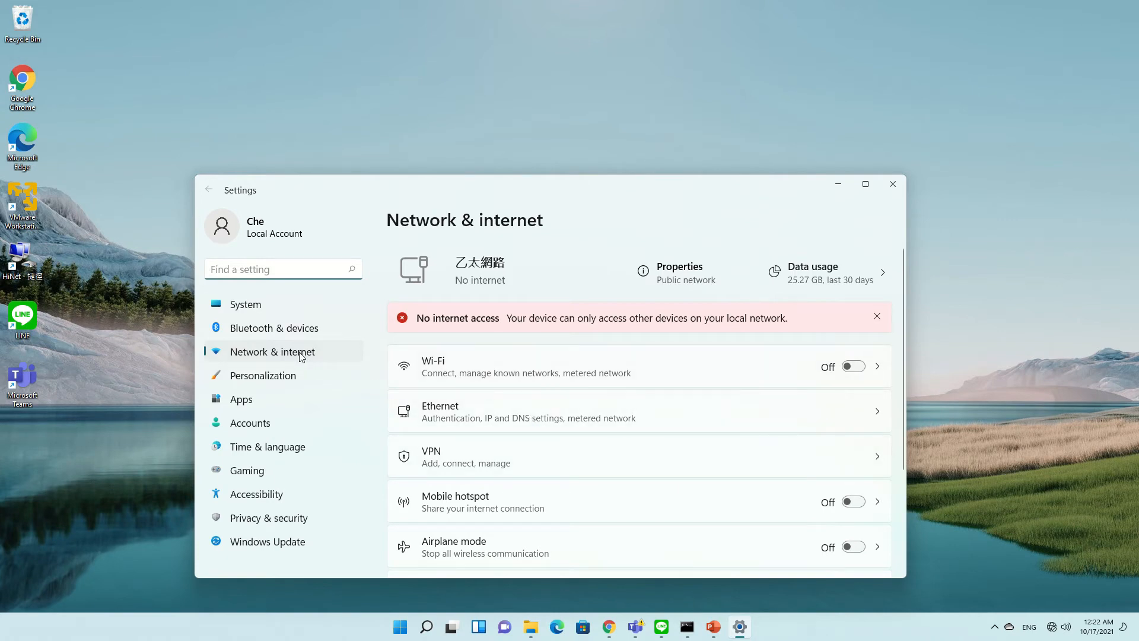
scroll(497, 405, "down", 3)
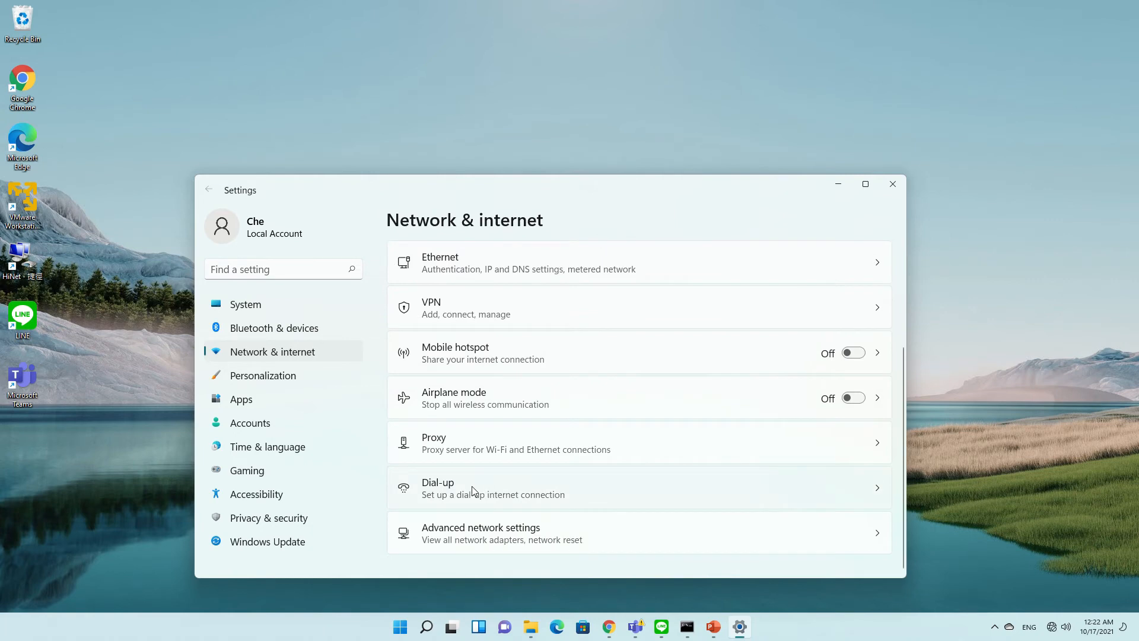
Connect MyISP from the Dial-up page, then disconnect it once it shows Connected
left_click(472, 486)
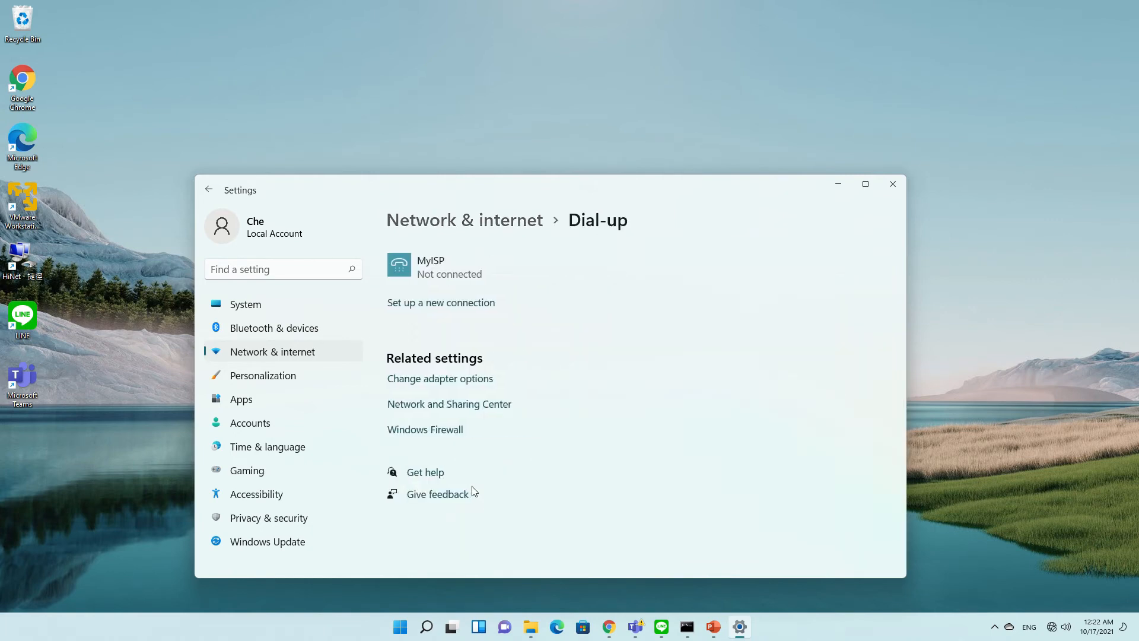
left_click(466, 258)
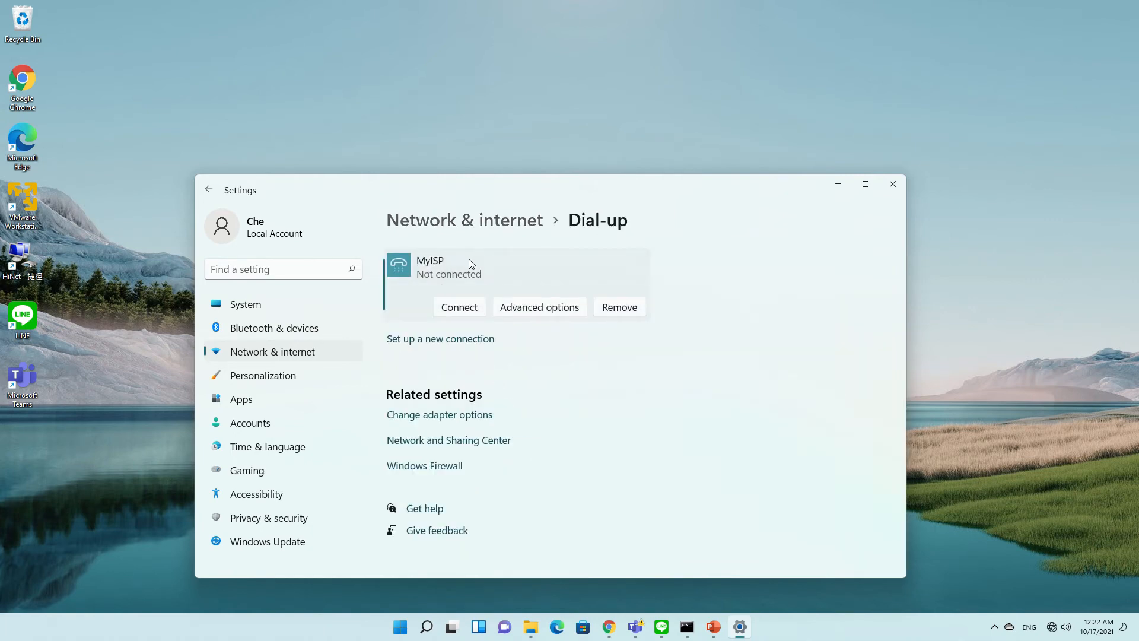
left_click(481, 313)
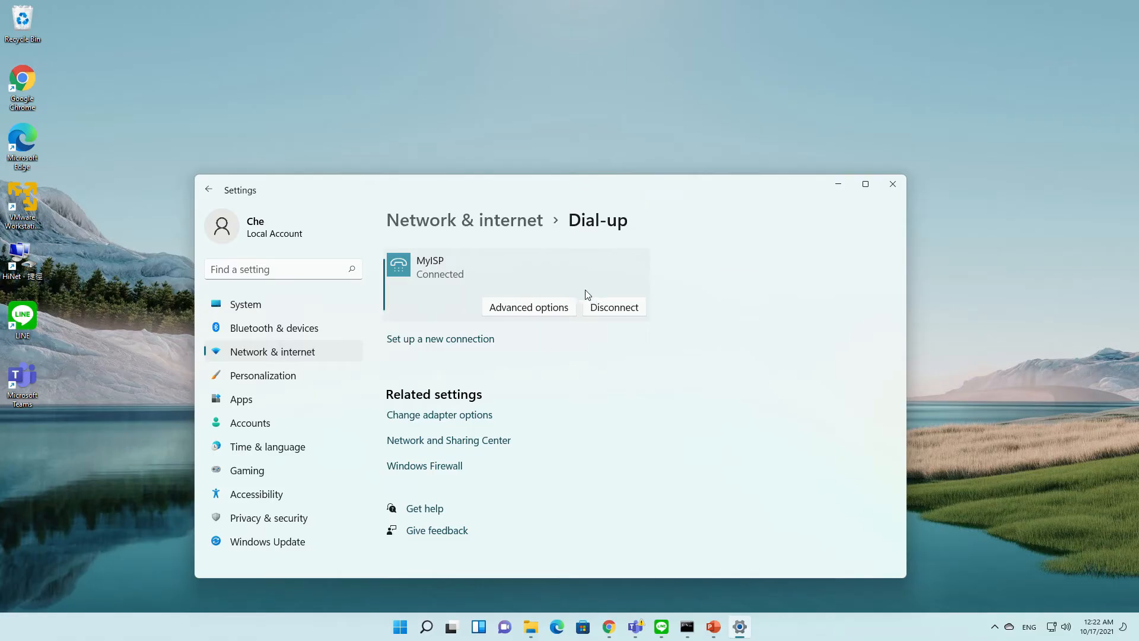
left_click(638, 306)
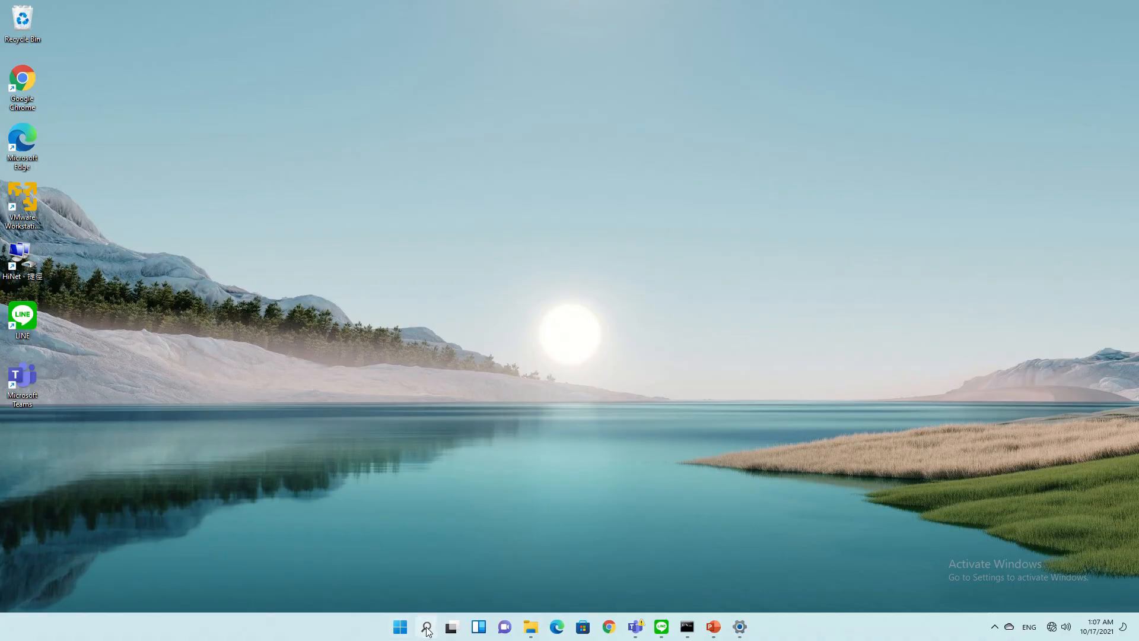
Search for regedit and launch Registry Editor, approving the UAC prompt
left_click(426, 627)
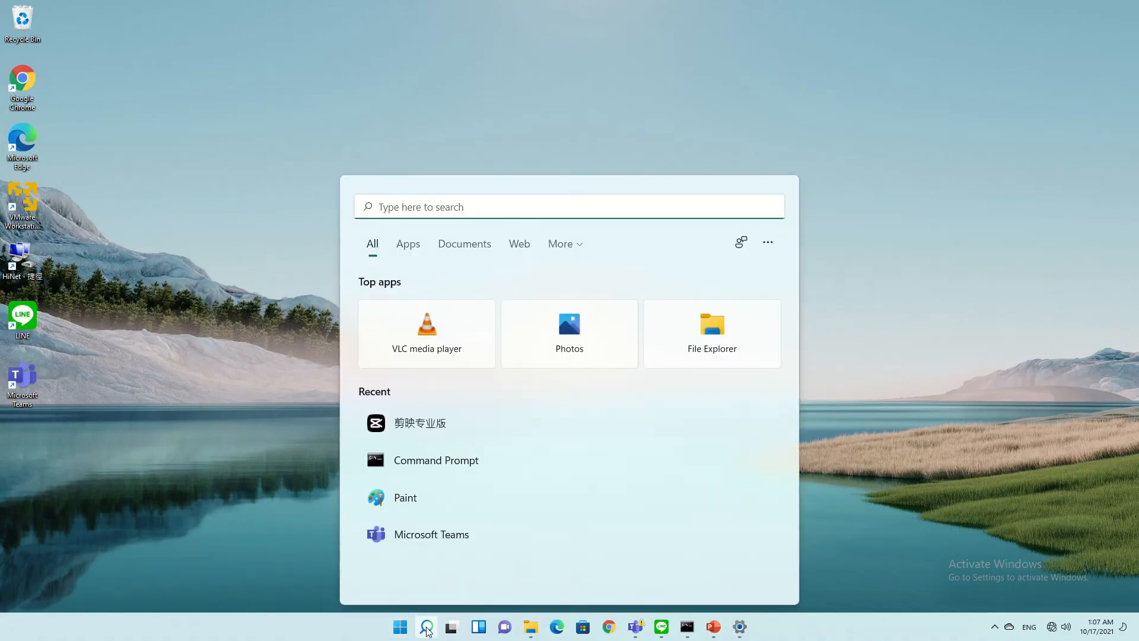
type("re")
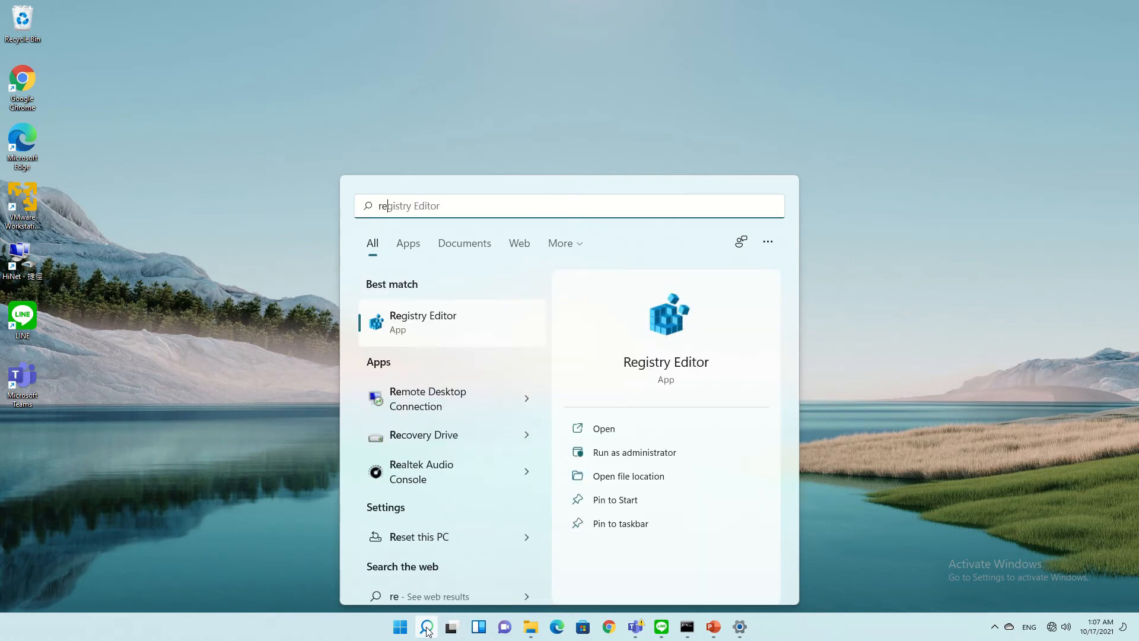
type("ged")
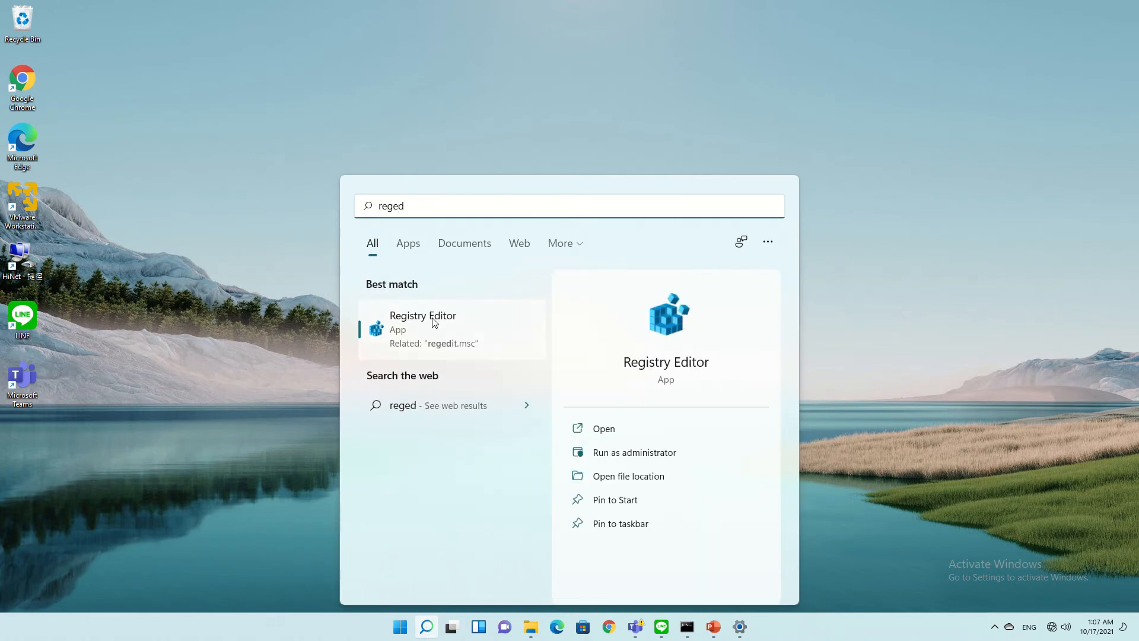
type("it")
left_click(458, 333)
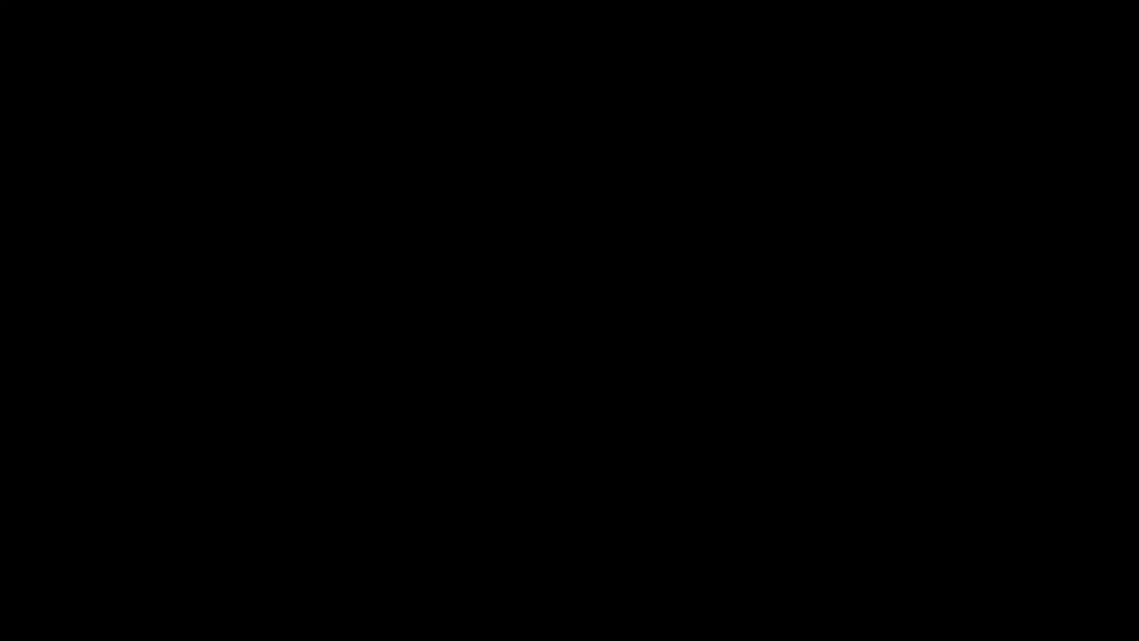
left_click(515, 412)
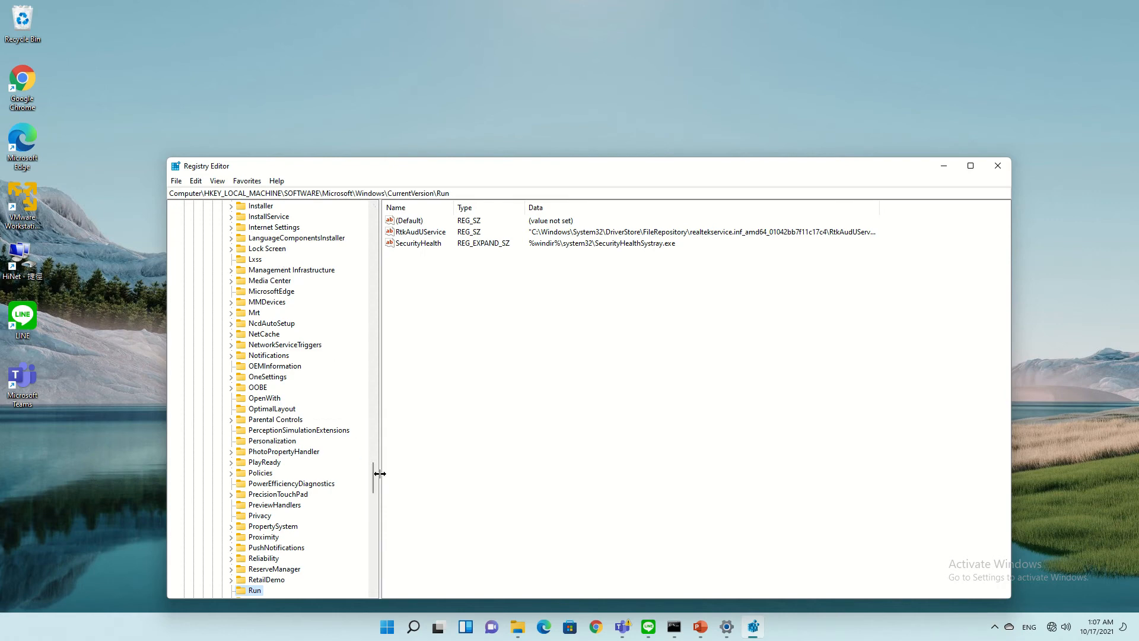
Return to the top of the registry tree and select HKEY_LOCAL_MACHINE\SOFTWARE\Microsoft
left_click_drag(372, 466, 372, 213)
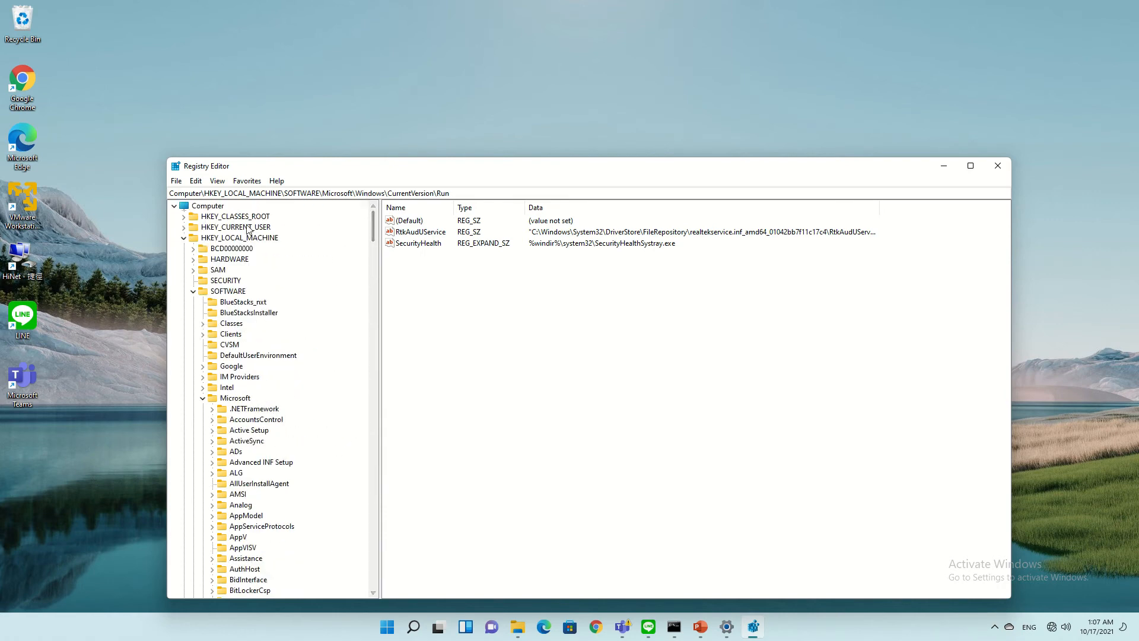
left_click(186, 207)
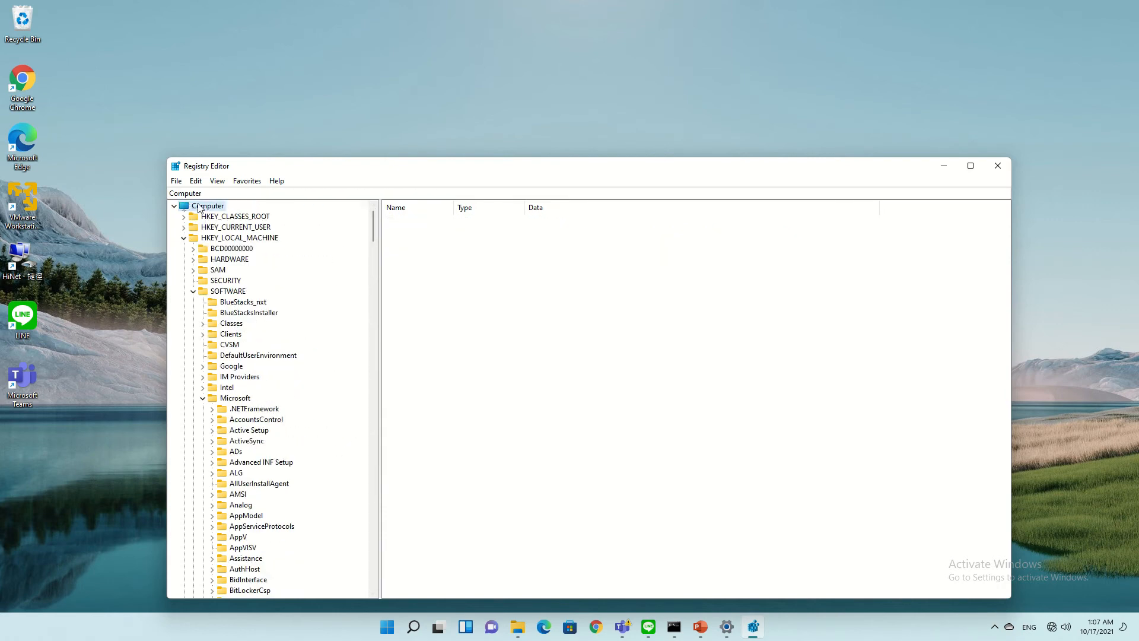
left_click(238, 241)
left_click(251, 398)
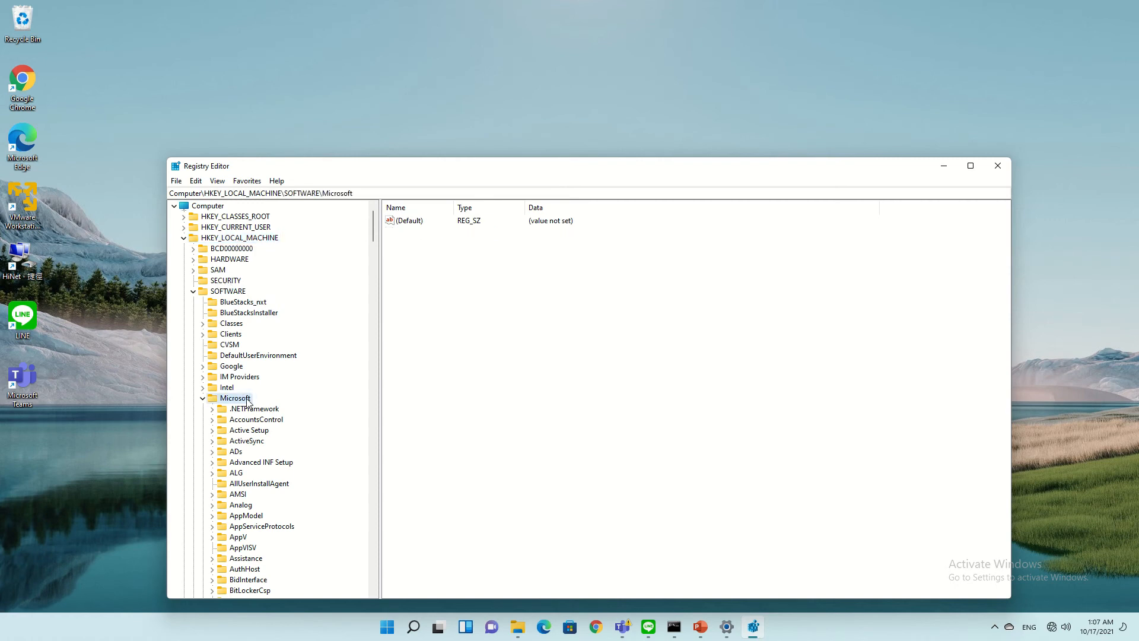
Scroll down the Microsoft subkeys to the expanded Windows\CurrentVersion branch and its Run subkey
scroll(306, 387, "down", 7)
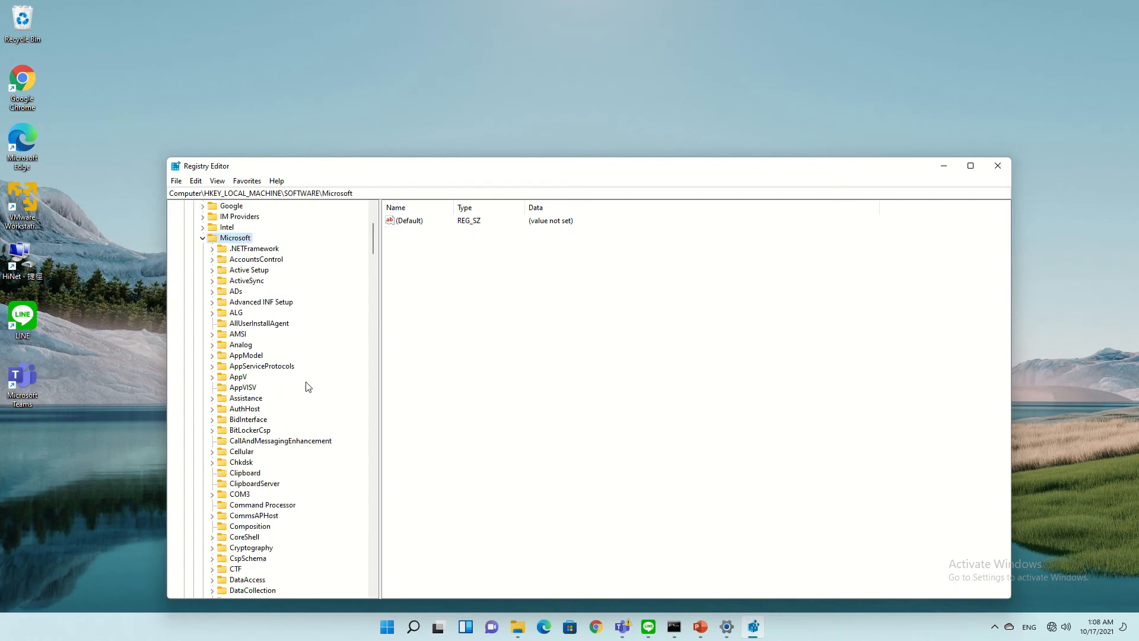
scroll(308, 387, "down", 15)
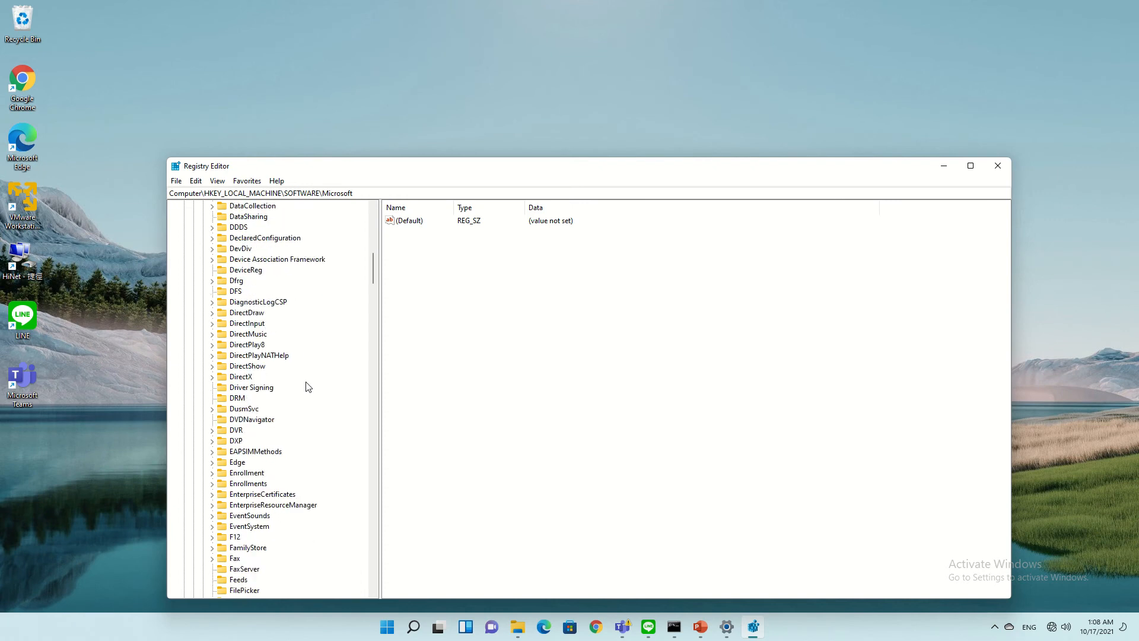
scroll(307, 387, "down", 14)
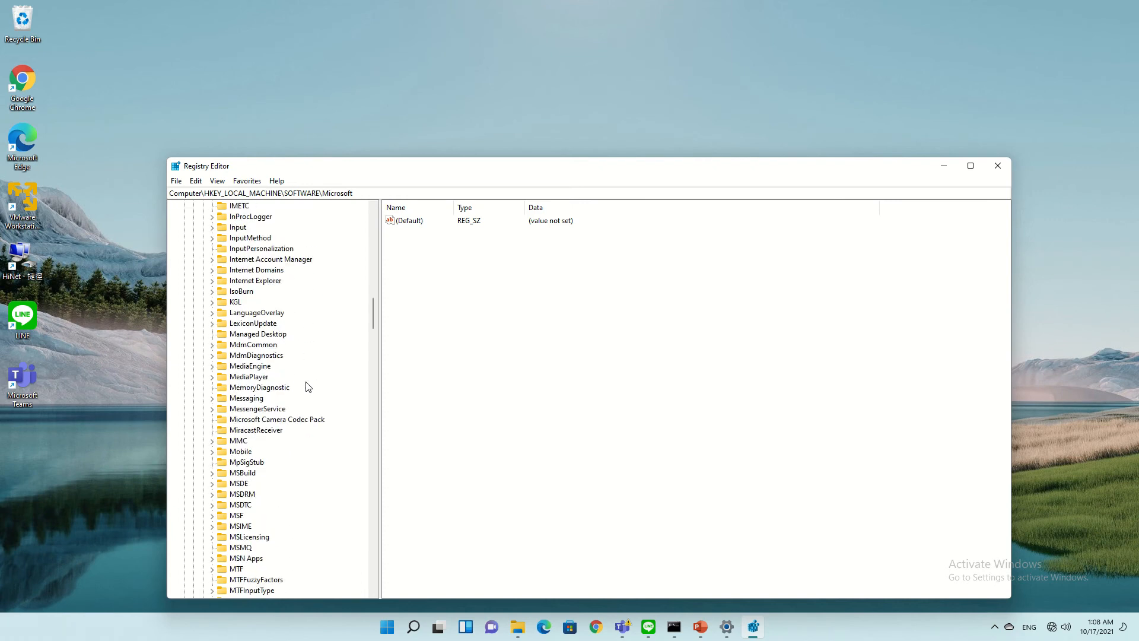
scroll(308, 386, "down", 12)
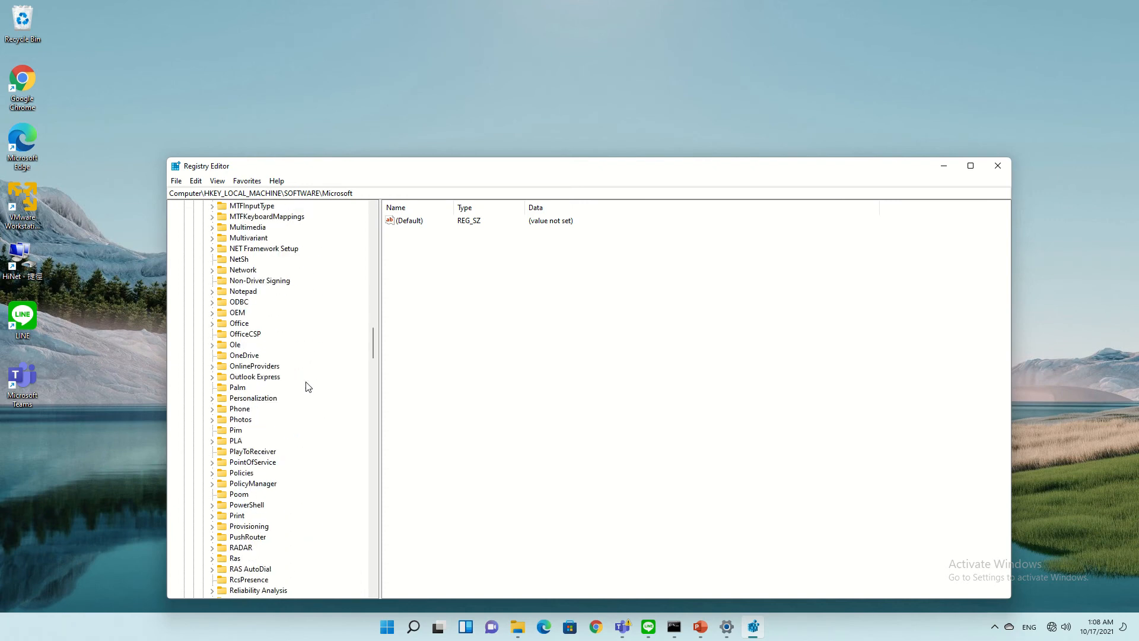
scroll(308, 386, "down", 10)
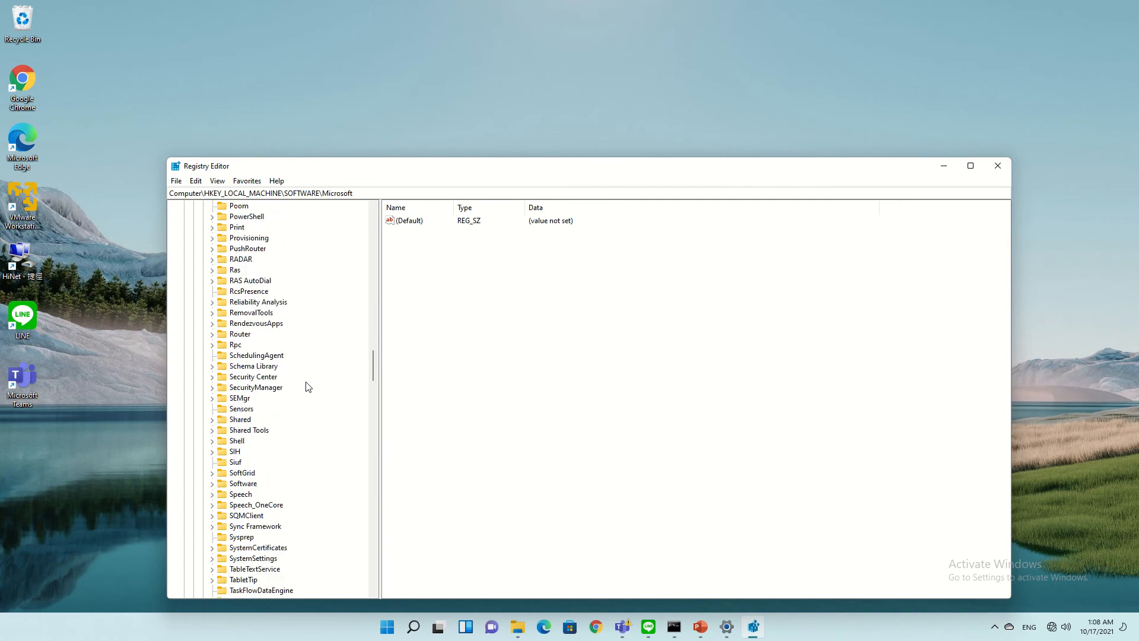
scroll(308, 387, "down", 15)
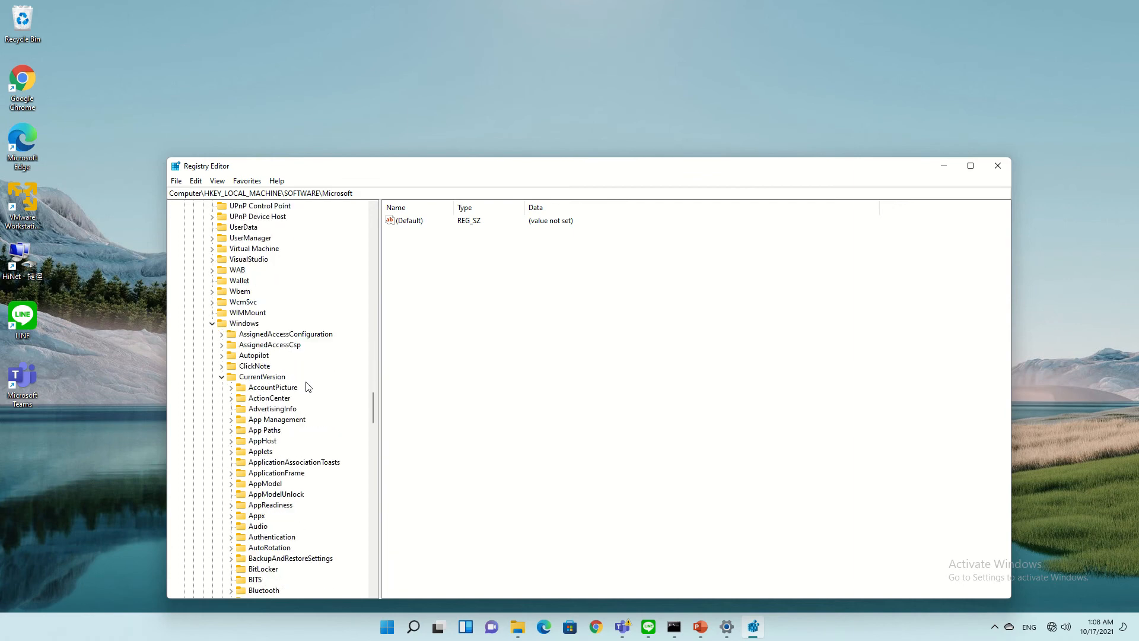
scroll(307, 386, "down", 18)
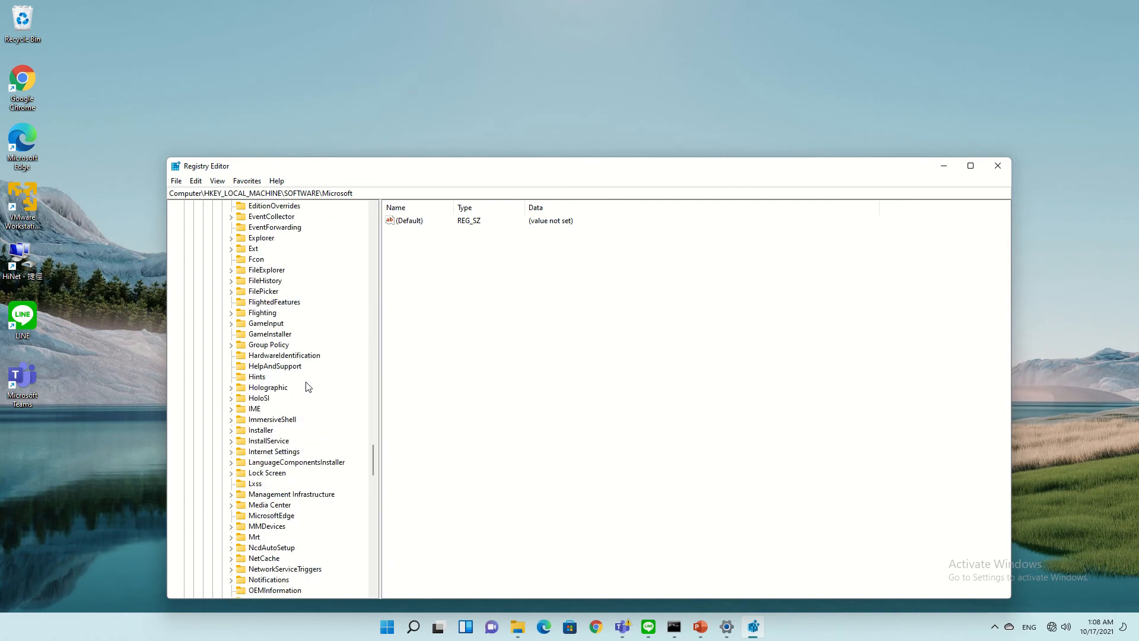
scroll(308, 387, "down", 10)
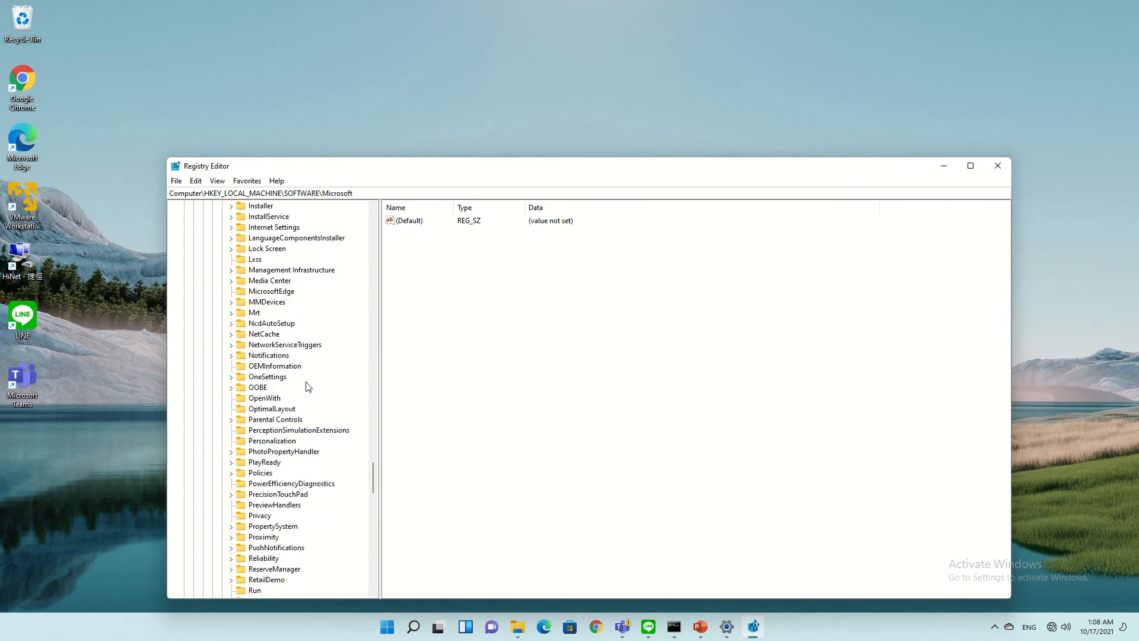
scroll(308, 387, "down", 8)
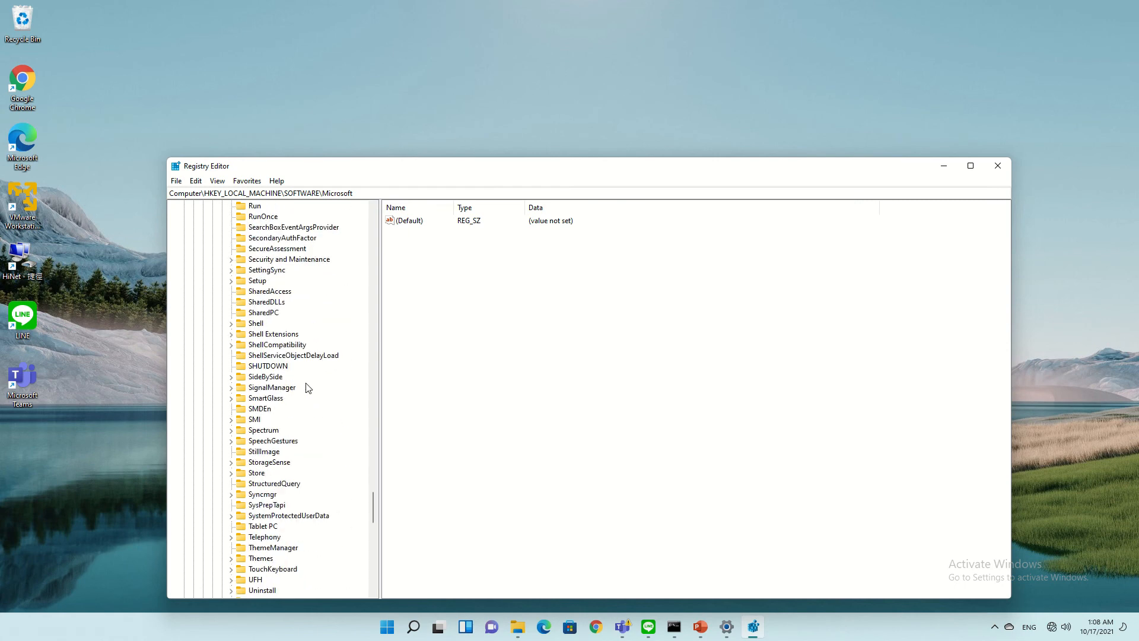
scroll(308, 387, "down", 2)
scroll(308, 387, "up", 3)
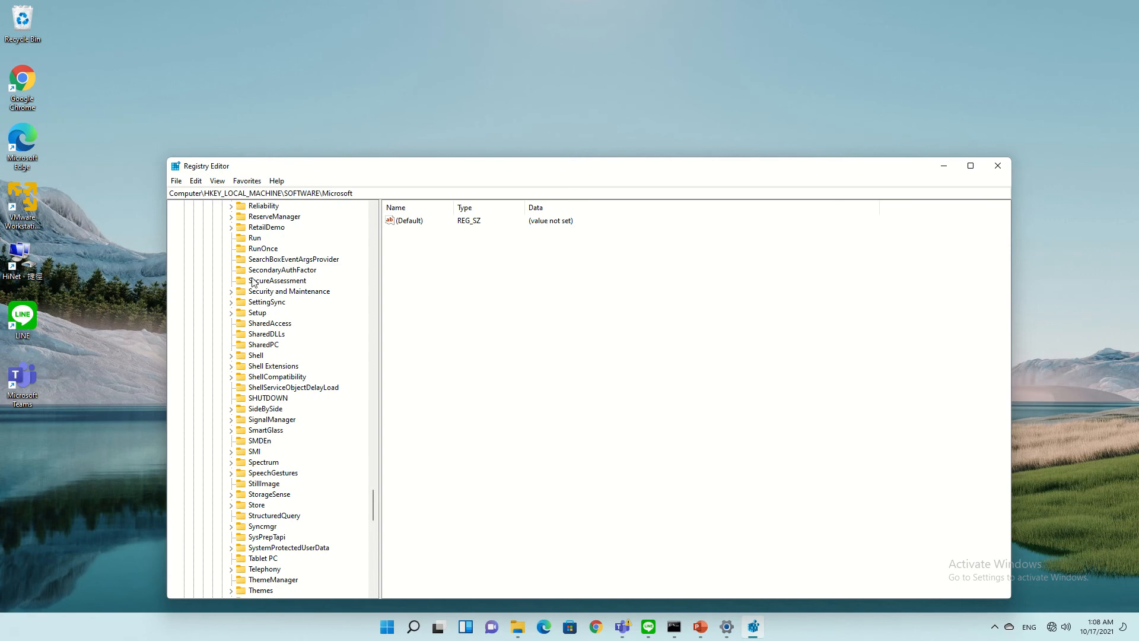
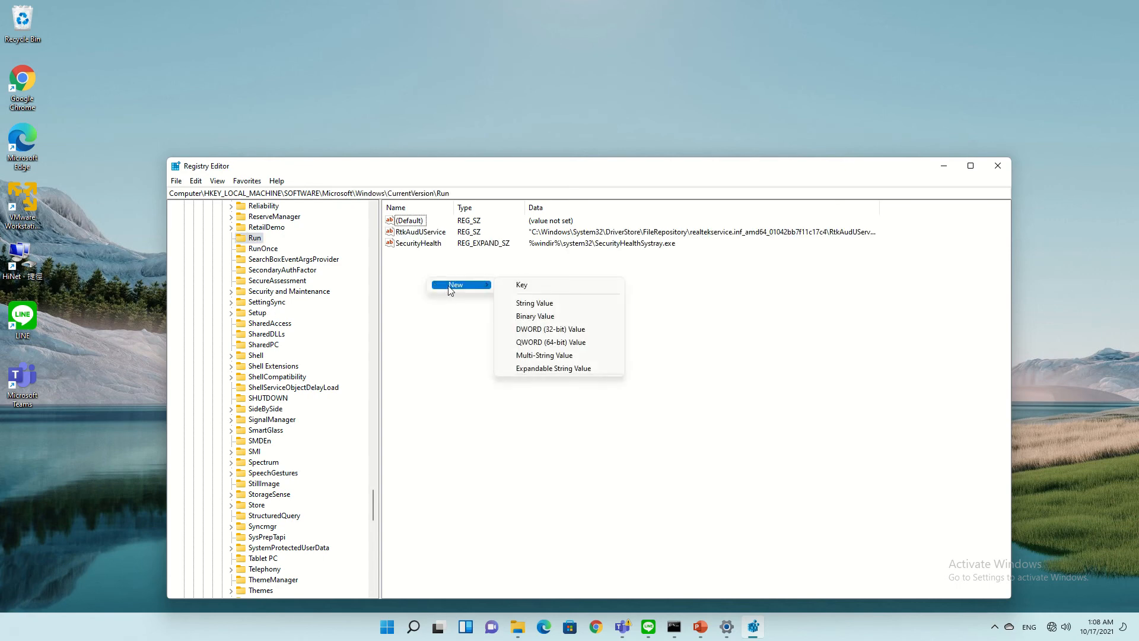
Add a new REG_SZ string value, 'New Value #1', to the HKLM Run key
left_click(567, 304)
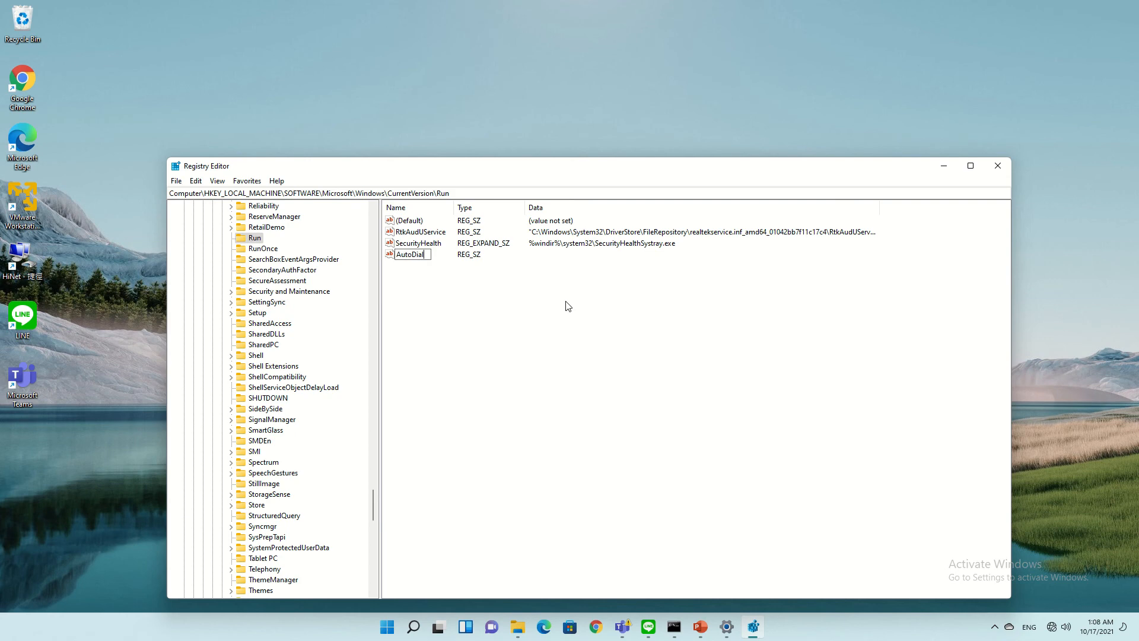
Confirm 'AutoDial' as the name of the new string value in the Run key
key("Return")
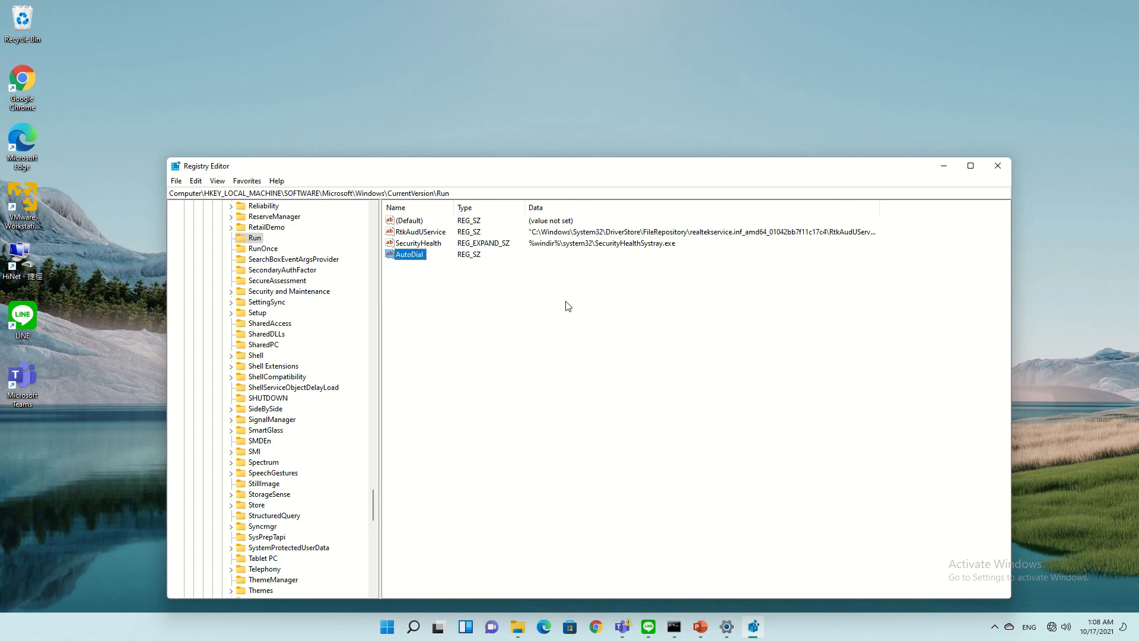
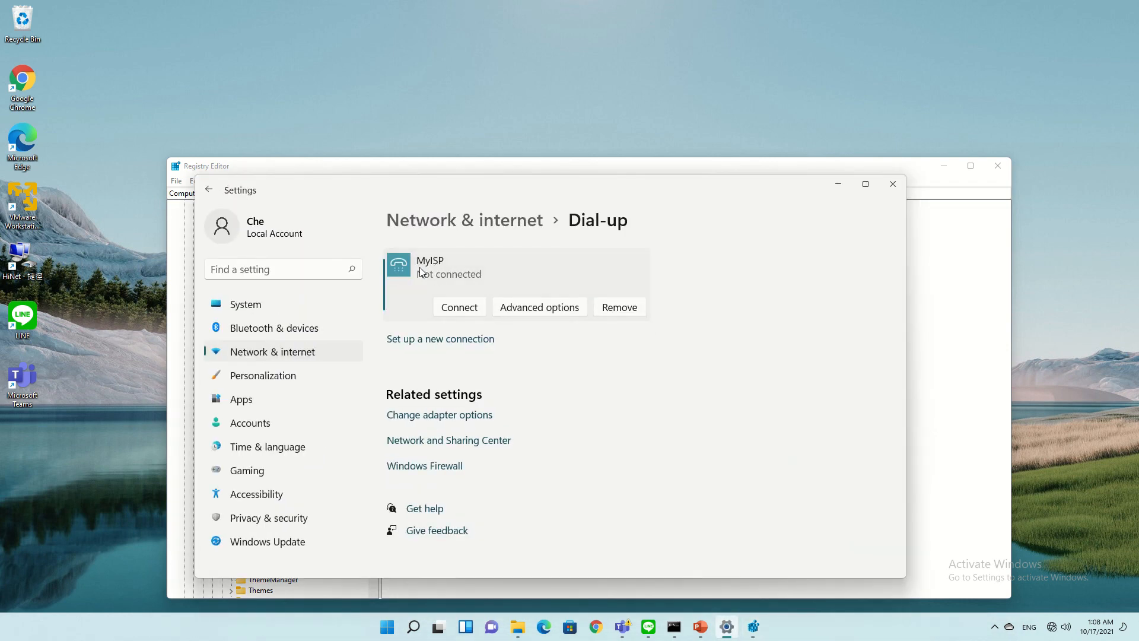
Minimize Settings to return to the AutoDial value's Edit String dialog in the Run key
left_click(838, 184)
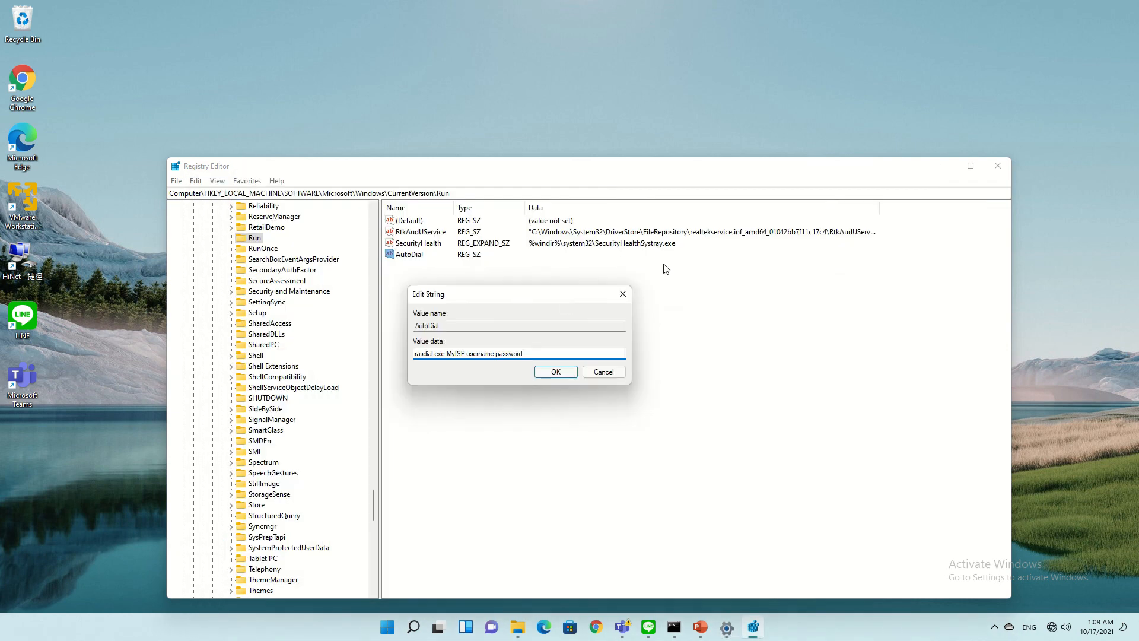